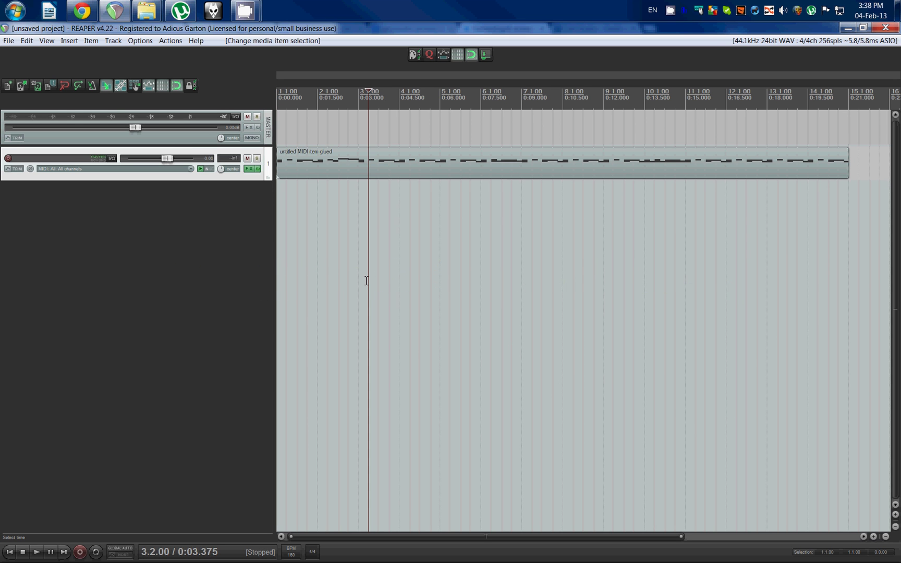
- Play the drum part from the project start, stop it, and select the drum MIDI item
{"action": "key", "text": "Home"}
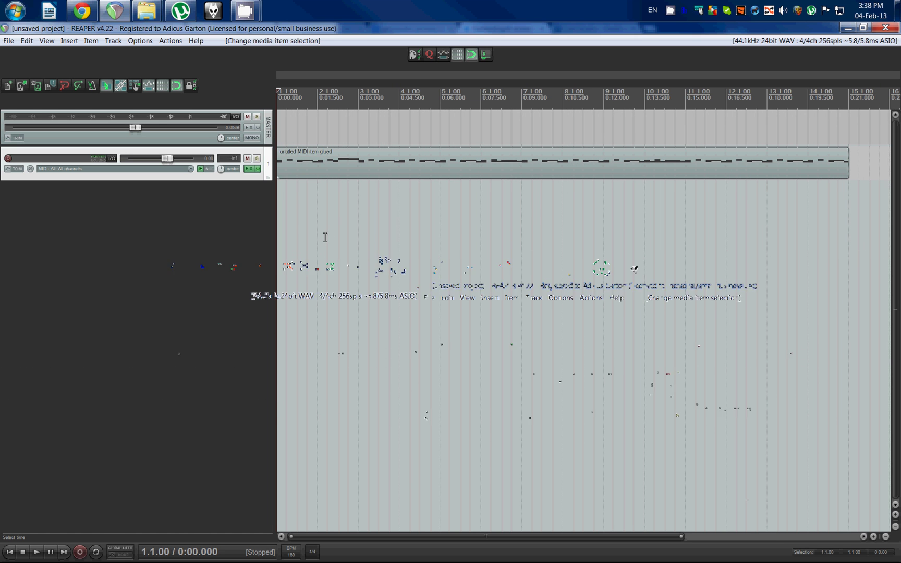
{"action": "left_click", "coordinate": [287, 225]}
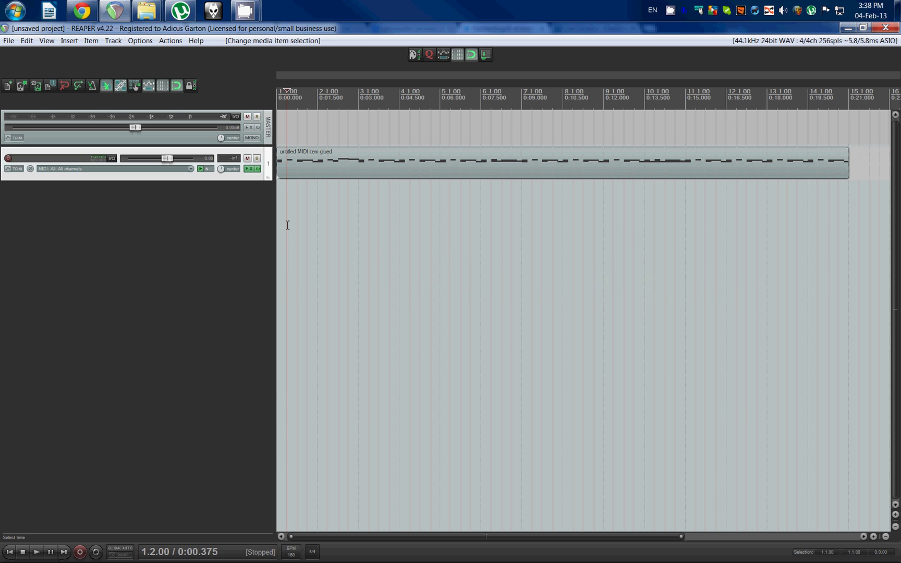
{"action": "key", "text": "Home"}
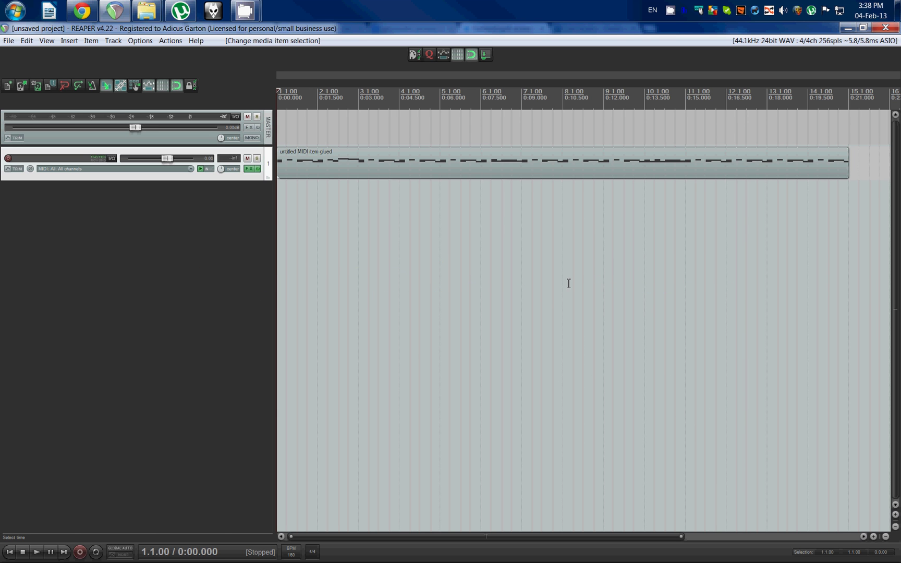
{"action": "key", "text": "space"}
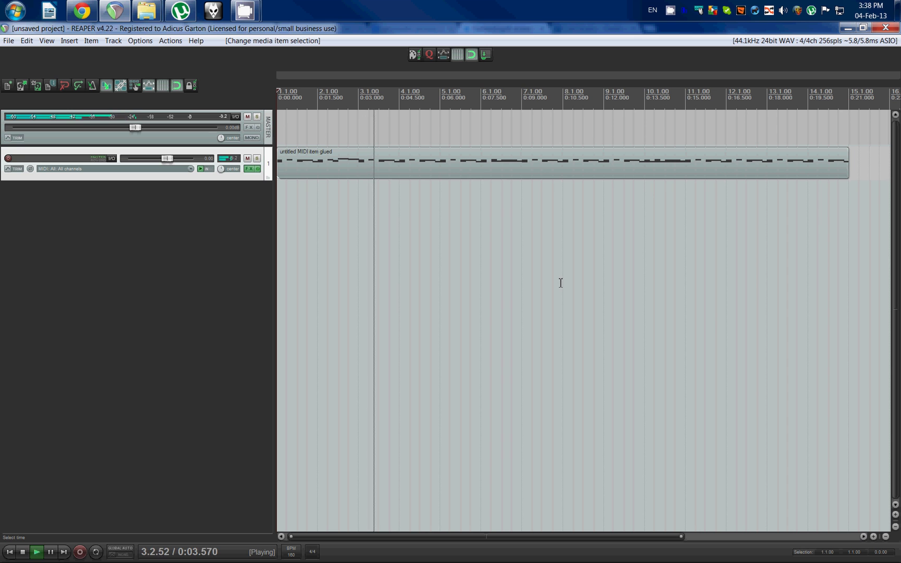
{"action": "key", "text": "space"}
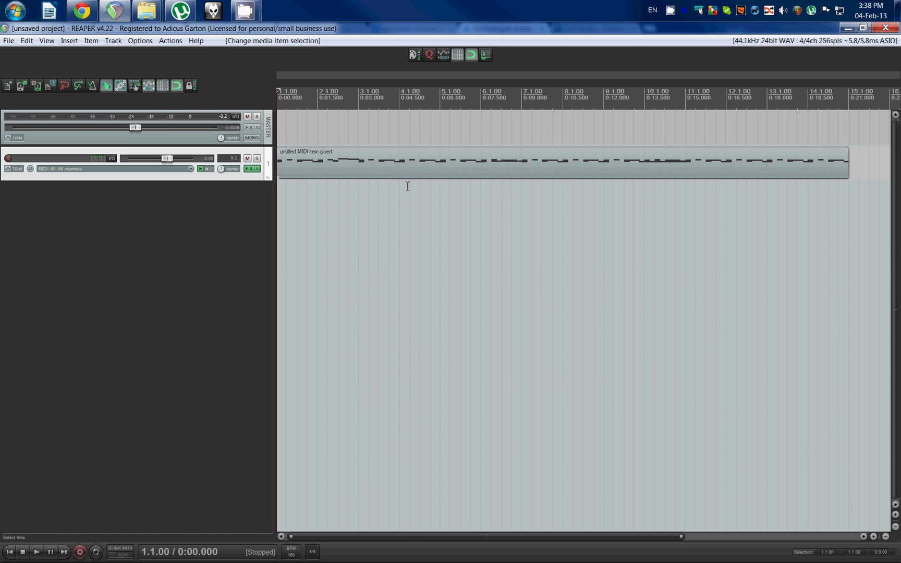
{"action": "left_click", "coordinate": [396, 175]}
- Explode the drum MIDI item by note row (pitch) into seven per-drum tracks
{"action": "right_click", "coordinate": [395, 175]}
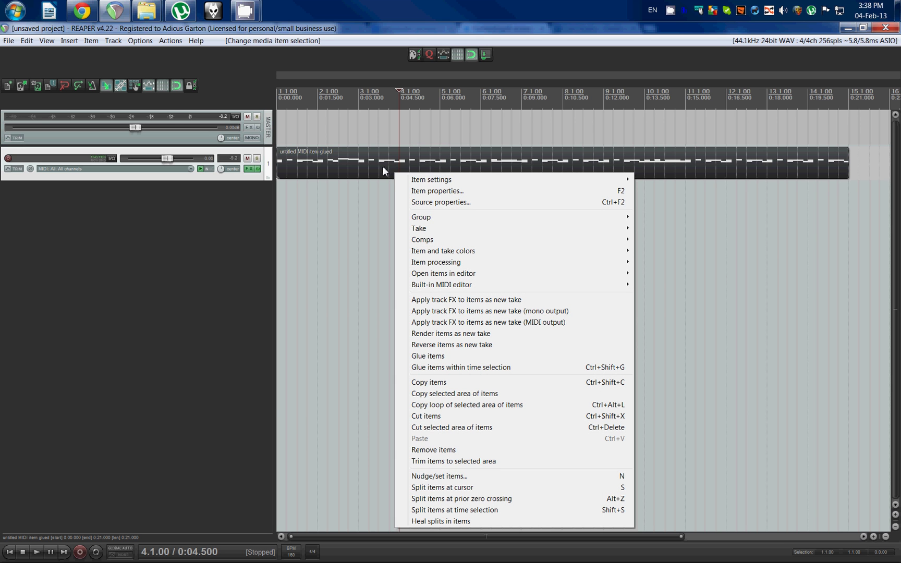
{"action": "mouse_move", "coordinate": [437, 262]}
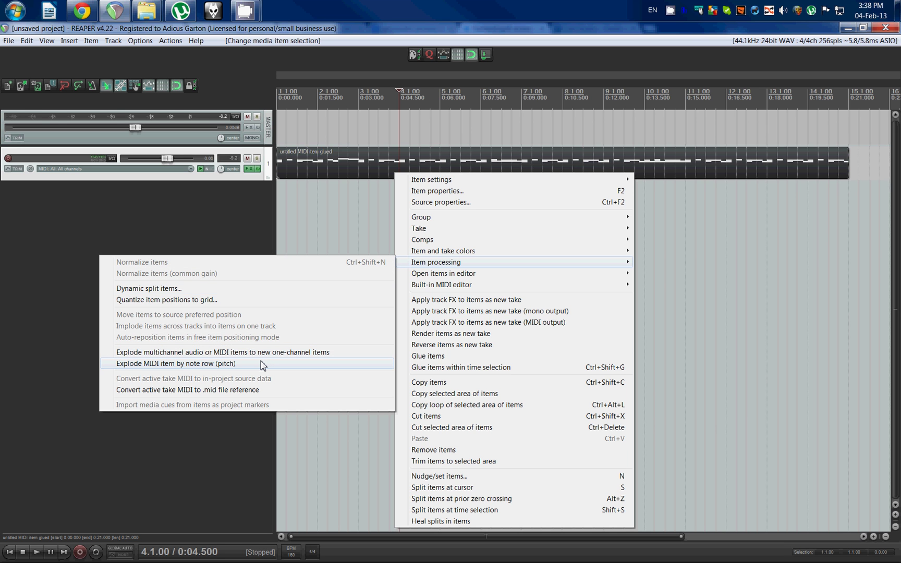
{"action": "left_click", "coordinate": [261, 365]}
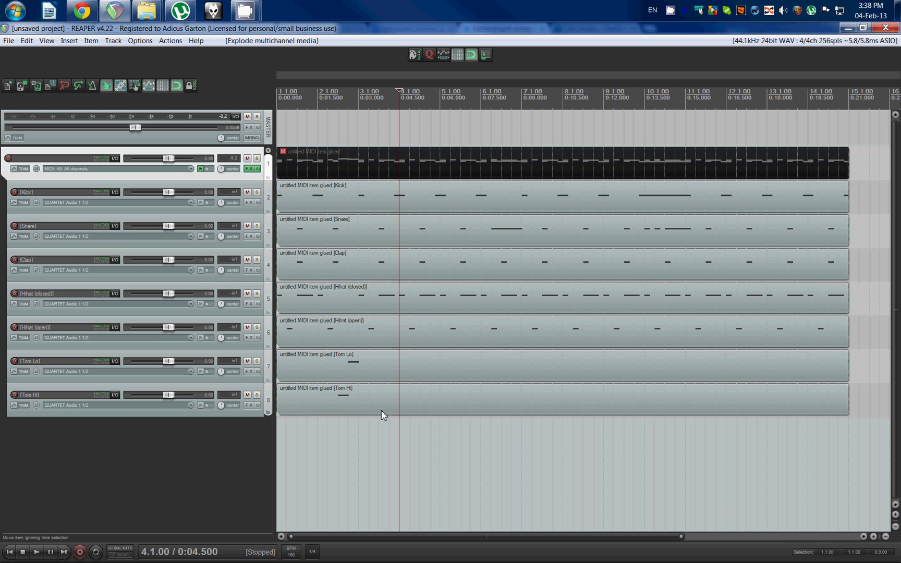
{"action": "left_click", "coordinate": [393, 197]}
{"action": "left_click", "coordinate": [391, 228]}
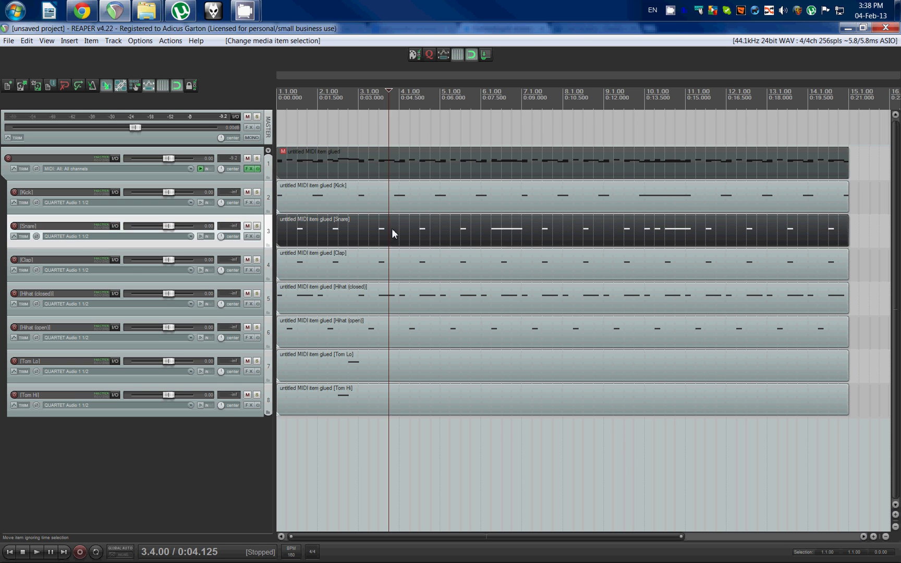
{"action": "left_click", "coordinate": [398, 264]}
{"action": "left_click", "coordinate": [402, 296]}
{"action": "left_click", "coordinate": [402, 328]}
{"action": "left_click", "coordinate": [398, 363]}
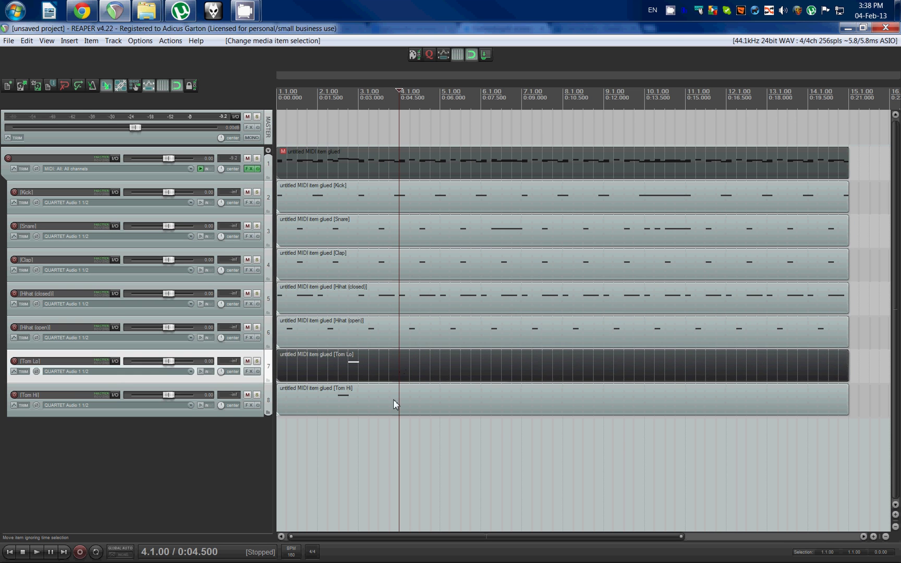
{"action": "left_click", "coordinate": [394, 400]}
{"action": "left_click", "coordinate": [410, 329]}
{"action": "left_click", "coordinate": [411, 295]}
{"action": "left_click", "coordinate": [411, 265]}
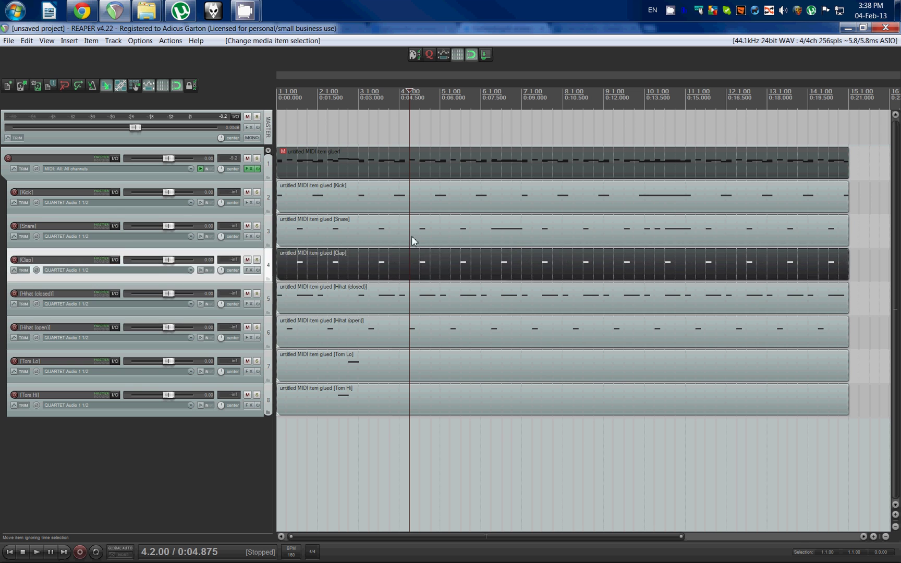
{"action": "left_click", "coordinate": [411, 235]}
{"action": "left_click", "coordinate": [412, 198]}
{"action": "left_click", "coordinate": [409, 231]}
{"action": "left_click", "coordinate": [406, 264]}
{"action": "left_click", "coordinate": [405, 298]}
{"action": "left_click", "coordinate": [403, 331]}
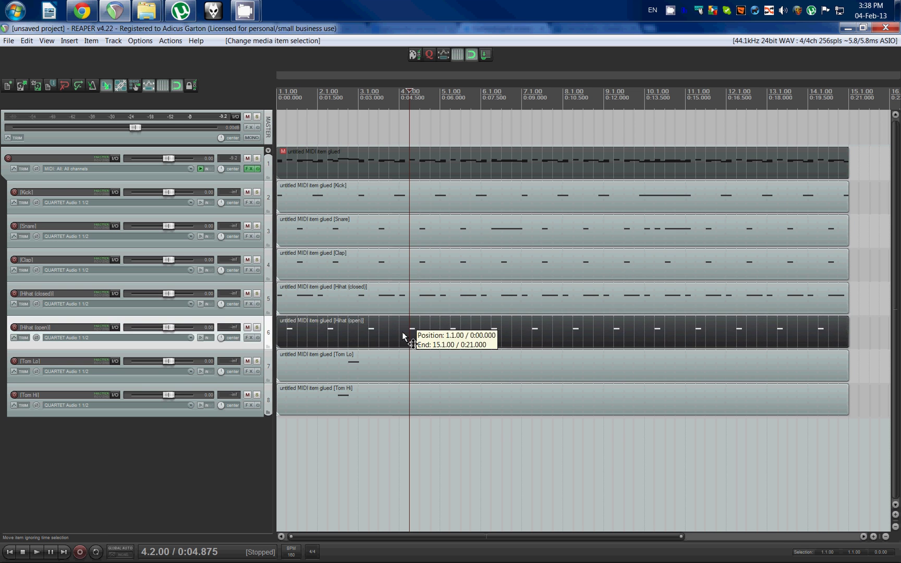
{"action": "left_click", "coordinate": [400, 365]}
{"action": "left_click", "coordinate": [400, 399]}
{"action": "left_click", "coordinate": [366, 206]}
{"action": "left_click", "coordinate": [374, 165]}
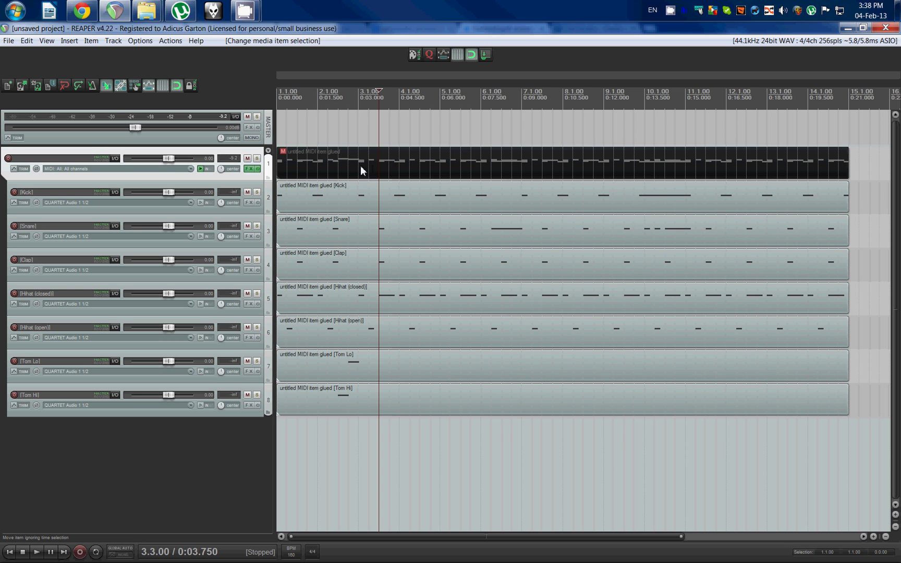
{"action": "left_click", "coordinate": [48, 192]}
{"action": "left_click", "coordinate": [44, 226]}
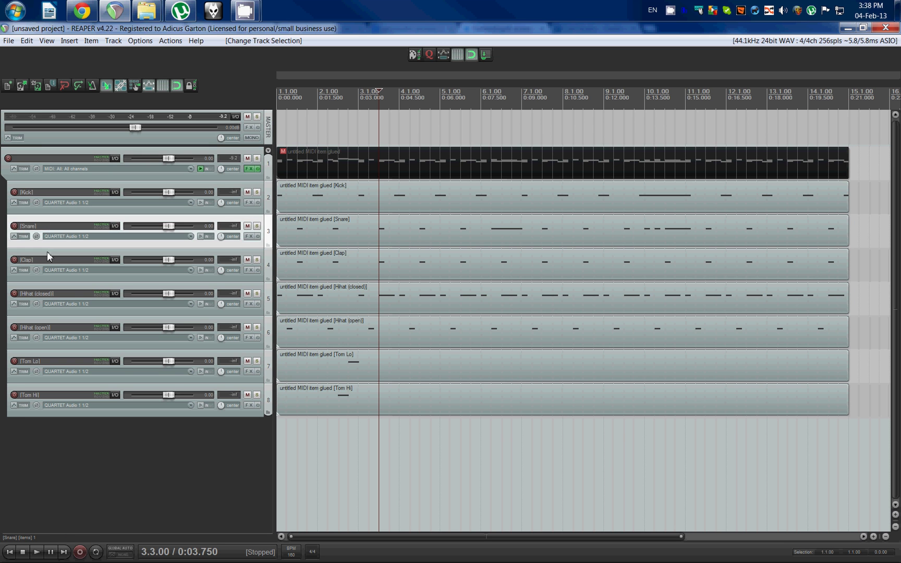
{"action": "left_click", "coordinate": [47, 255]}
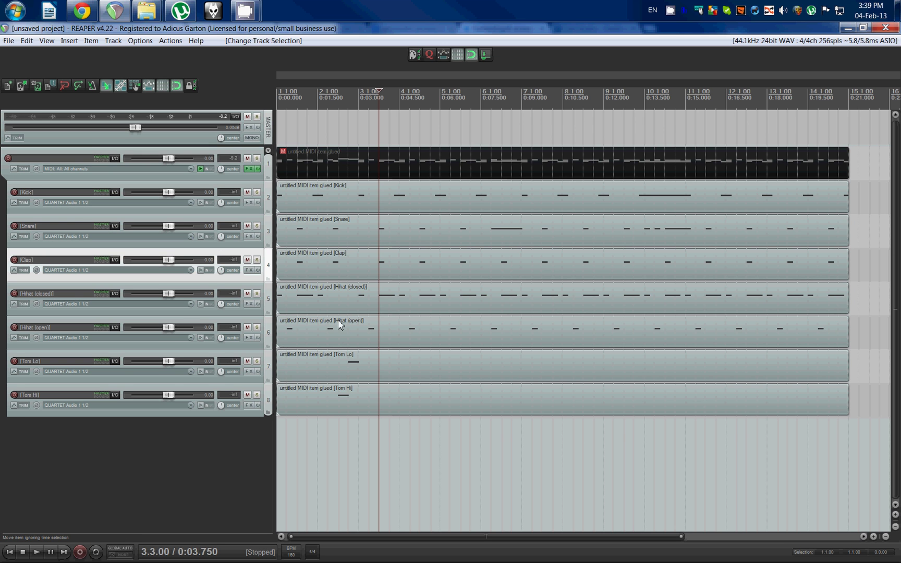
{"action": "scroll", "coordinate": [462, 381], "scroll_direction": "down", "scroll_amount": 2}
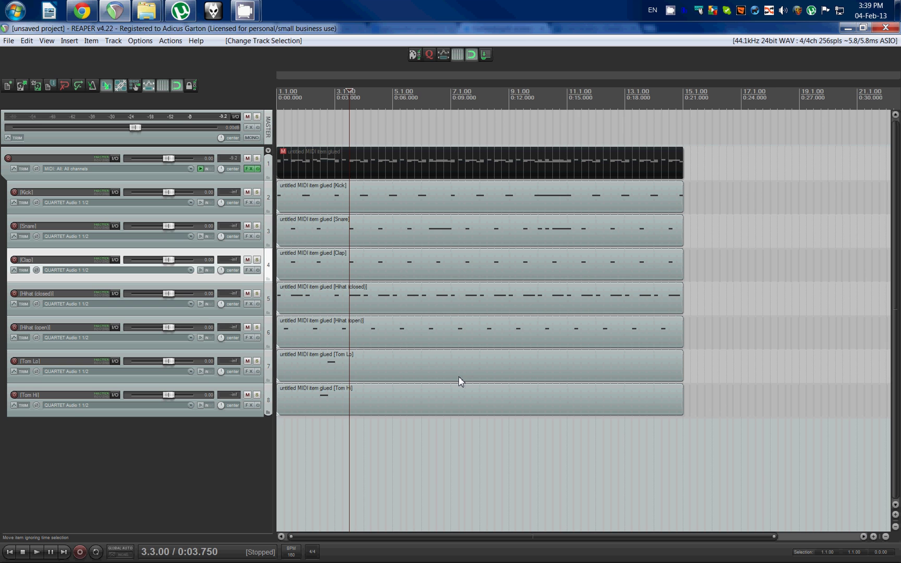
{"action": "key", "text": "Home"}
{"action": "scroll", "coordinate": [484, 371], "scroll_direction": "up", "scroll_amount": 2}
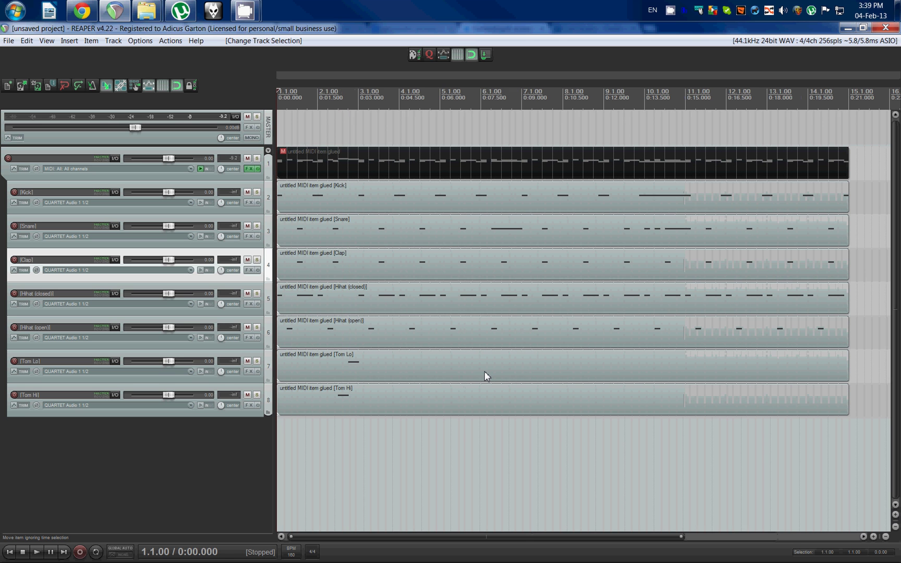
{"action": "key", "text": "space"}
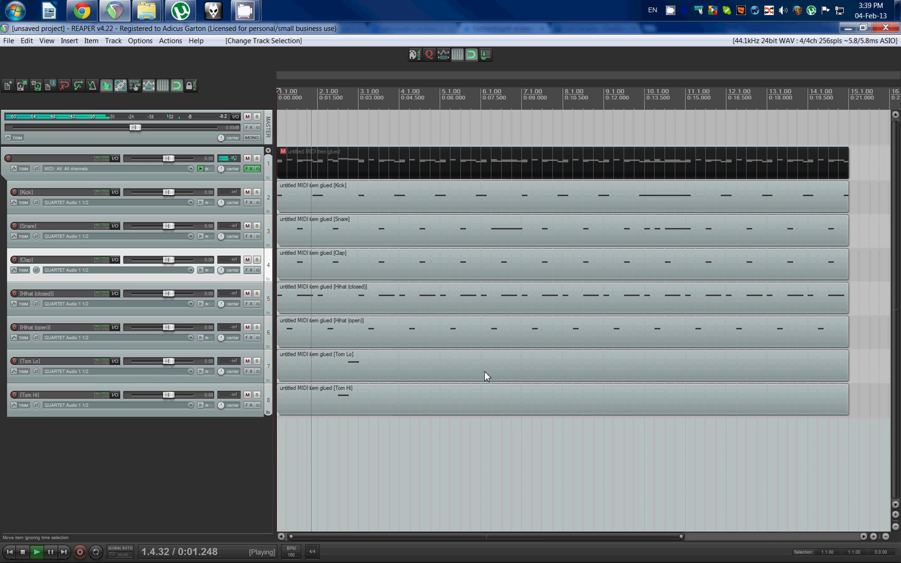
{"action": "key", "text": "space"}
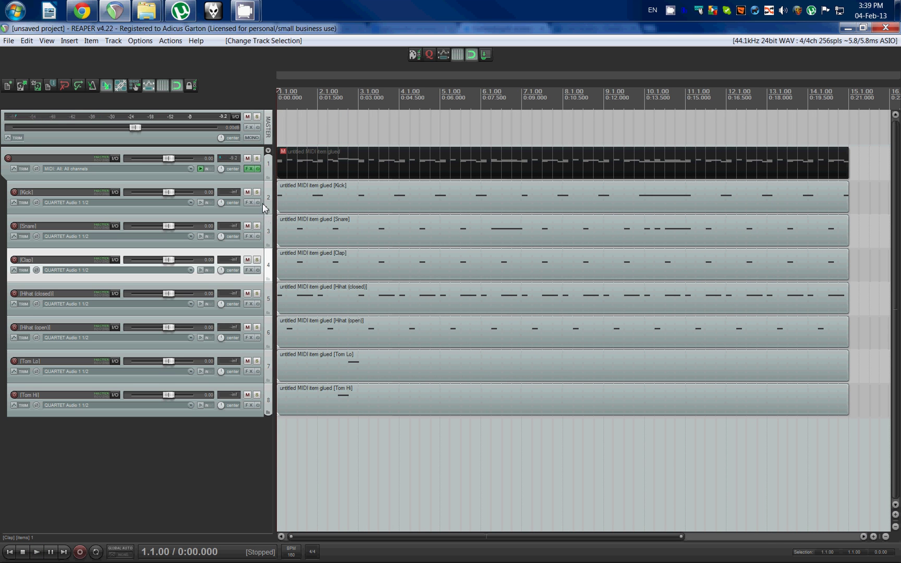
- Audition the soloed Kick track alone, then select the original drum MIDI track
{"action": "left_click", "coordinate": [258, 192]}
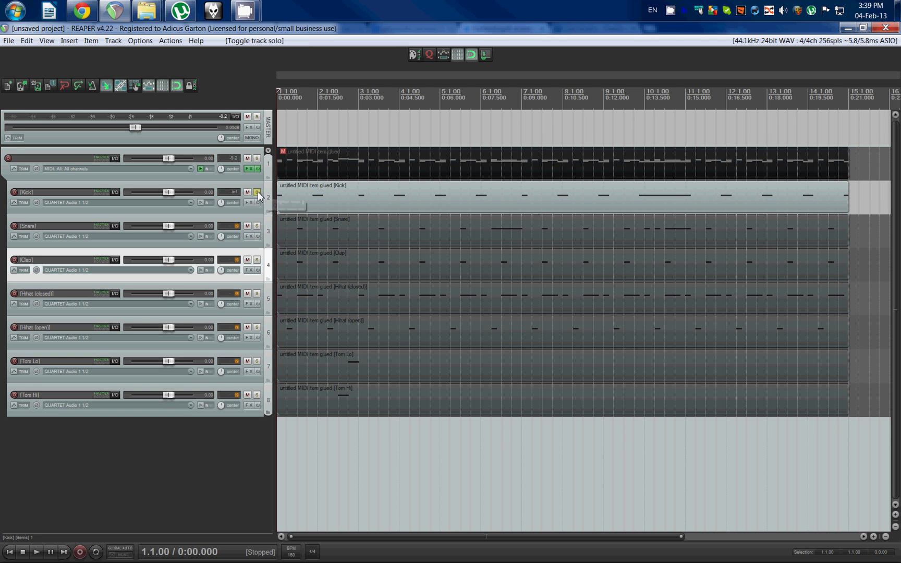
{"action": "key", "text": "space"}
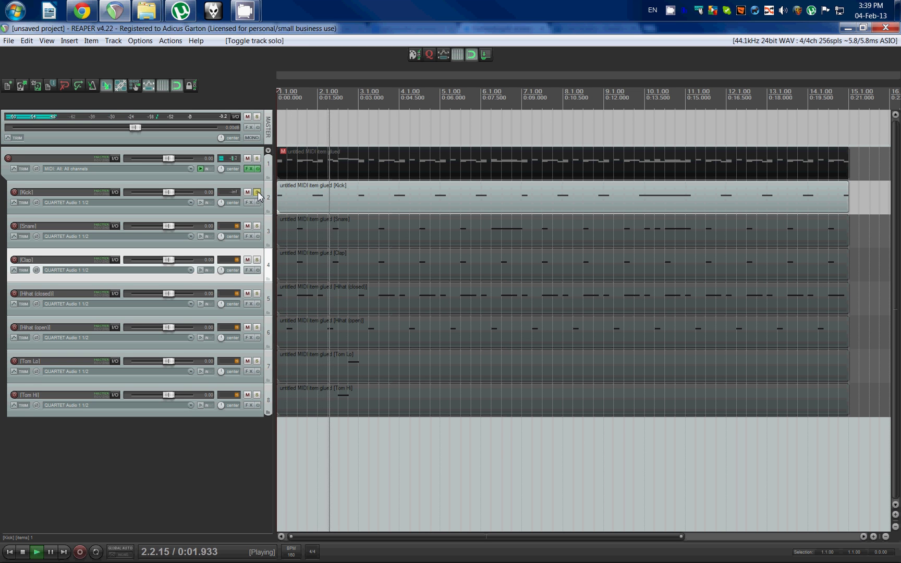
{"action": "key", "text": "space"}
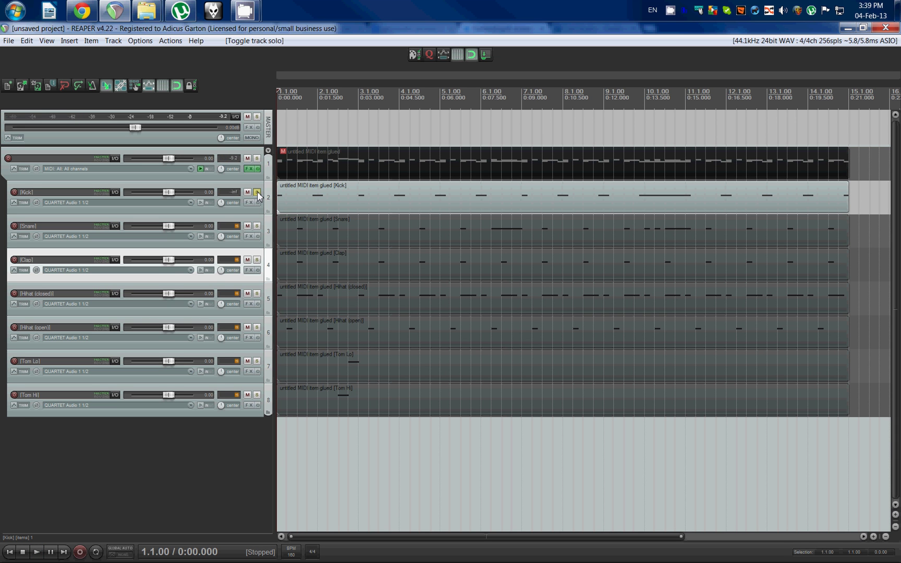
{"action": "left_click", "coordinate": [186, 151]}
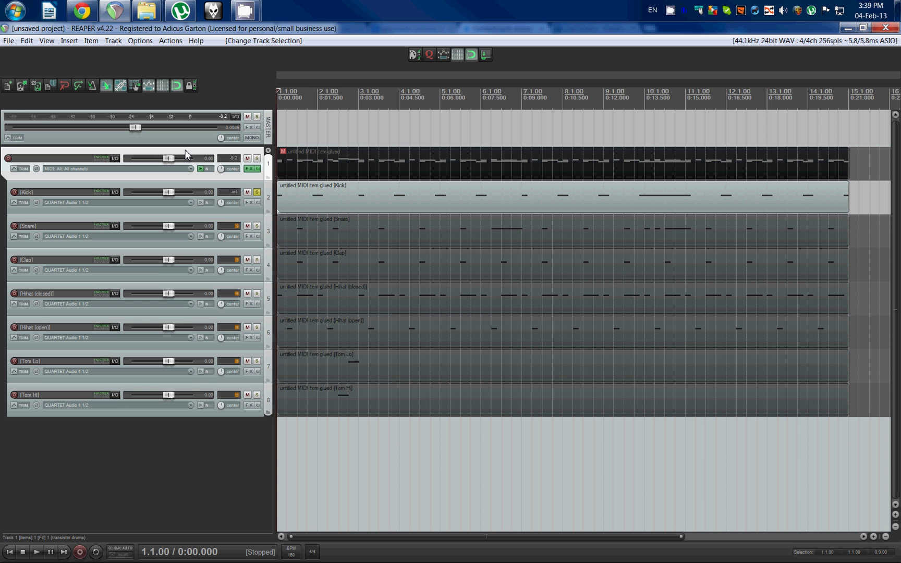
- Render the MIDI track to a stereo stem track, then unmute the original track
{"action": "right_click", "coordinate": [185, 151]}
{"action": "mouse_move", "coordinate": [234, 240]}
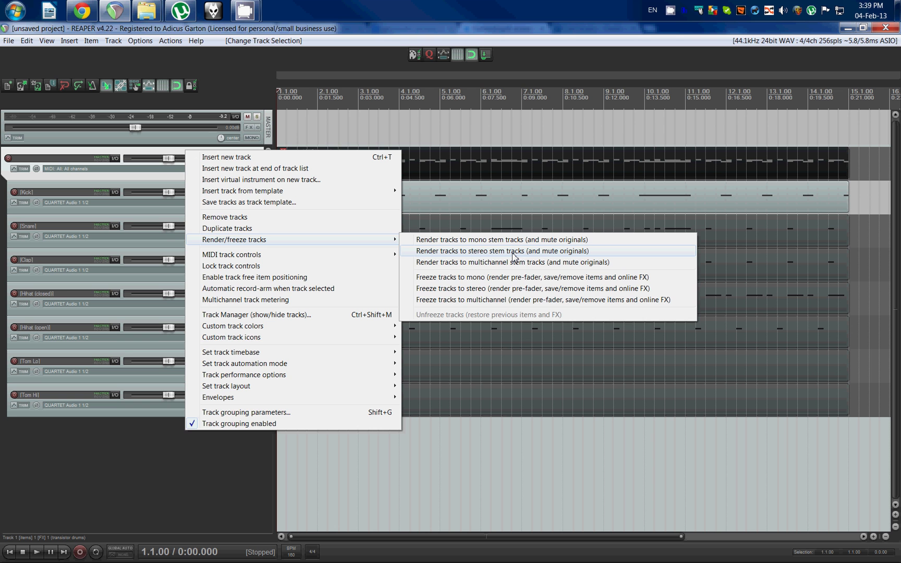
{"action": "left_click", "coordinate": [511, 252]}
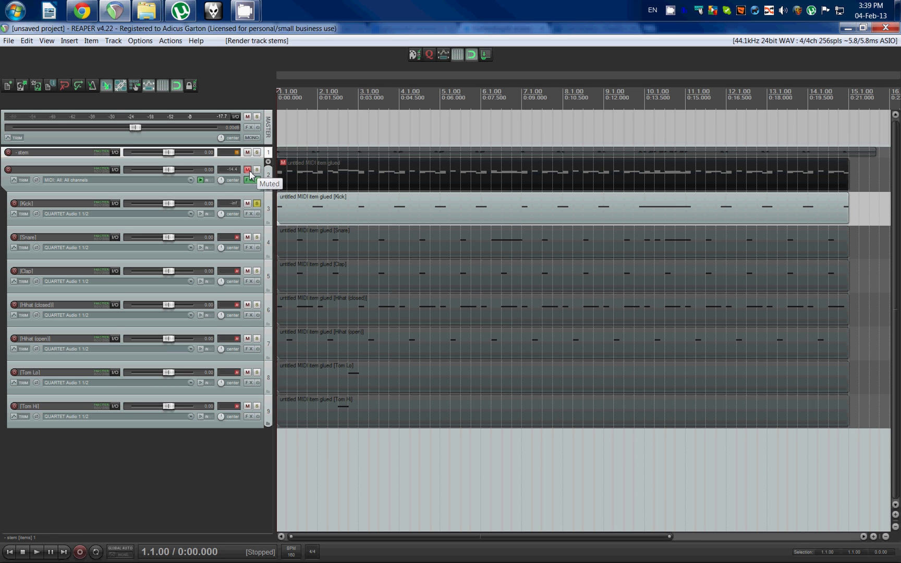
{"action": "left_click", "coordinate": [249, 169]}
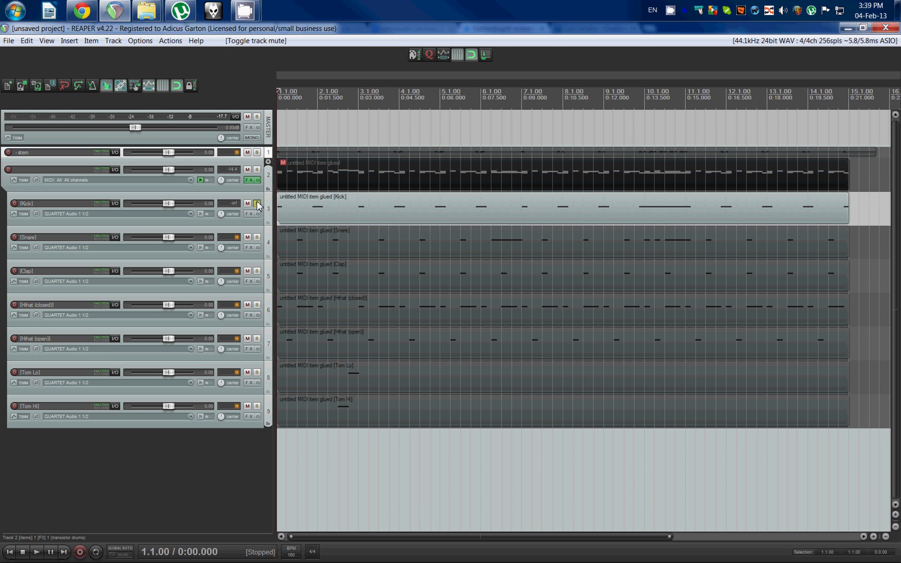
{"action": "left_click", "coordinate": [248, 170]}
{"action": "scroll", "coordinate": [317, 169], "scroll_direction": "down", "scroll_amount": 3}
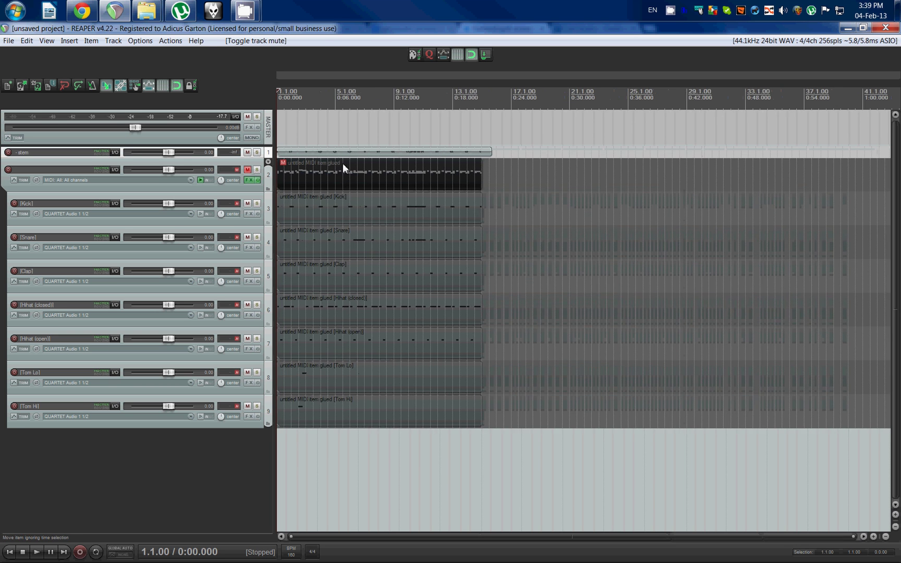
{"action": "scroll", "coordinate": [343, 163], "scroll_direction": "up", "scroll_amount": 3}
{"action": "scroll", "coordinate": [413, 207], "scroll_direction": "up", "scroll_amount": 2}
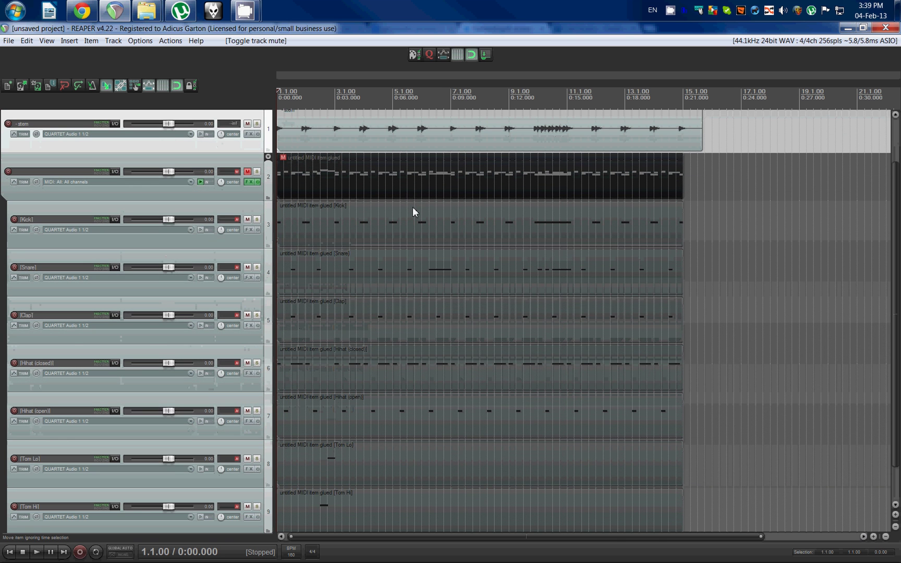
{"action": "scroll", "coordinate": [634, 198], "scroll_direction": "up", "scroll_amount": 1}
{"action": "scroll", "coordinate": [479, 198], "scroll_direction": "up", "scroll_amount": 2}
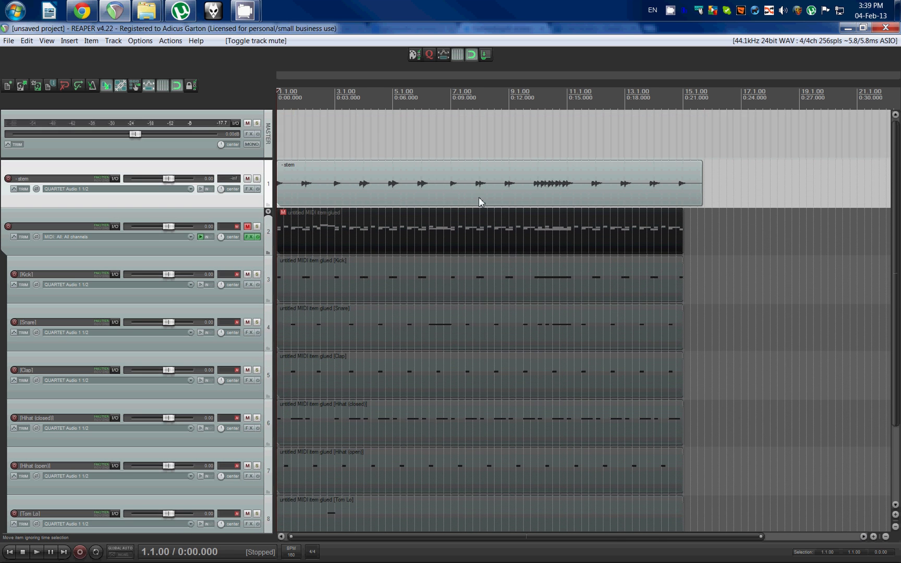
{"action": "key", "text": "space"}
{"action": "scroll", "coordinate": [319, 184], "scroll_direction": "up", "scroll_amount": 2}
{"action": "scroll", "coordinate": [320, 186], "scroll_direction": "down", "scroll_amount": 1}
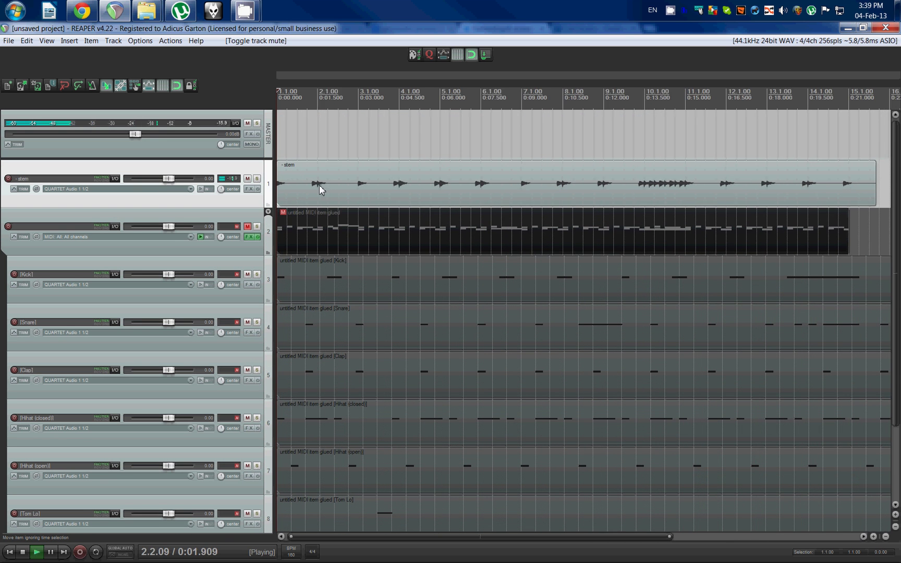
{"action": "scroll", "coordinate": [318, 187], "scroll_direction": "down", "scroll_amount": 1}
{"action": "key", "text": "space"}
- Unmute the drum MIDI folder track, mute Kick and solo Snare
{"action": "left_click", "coordinate": [247, 226]}
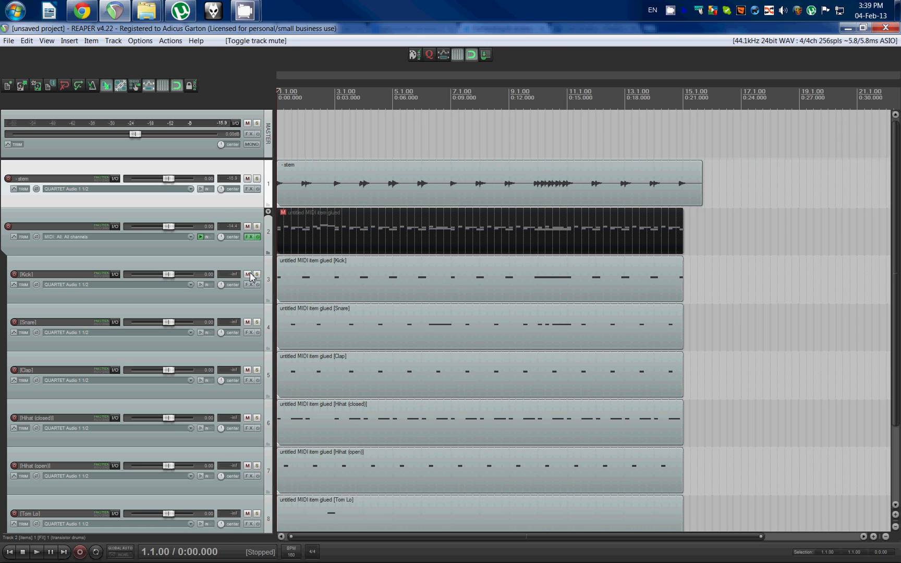
{"action": "left_click", "coordinate": [248, 274]}
{"action": "left_click", "coordinate": [256, 323]}
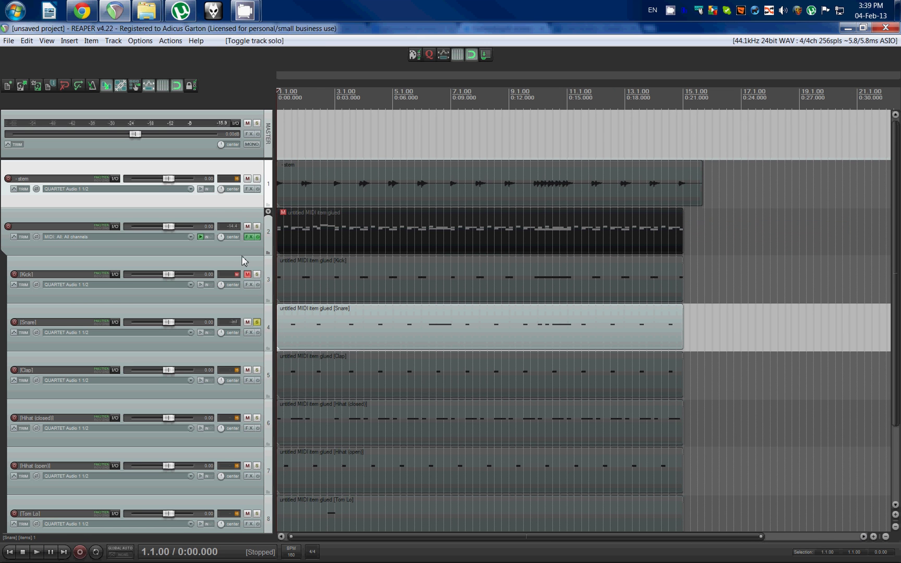
- Render the soloed snare to a stereo stem track, then unsolo Snare
{"action": "left_click", "coordinate": [219, 216]}
{"action": "right_click", "coordinate": [219, 216]}
{"action": "mouse_move", "coordinate": [267, 302]}
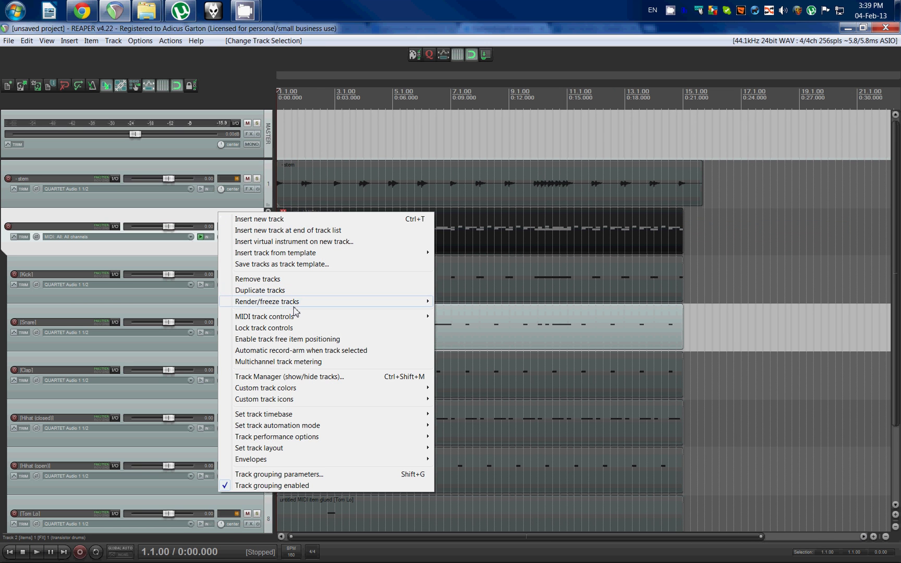
{"action": "left_click", "coordinate": [493, 306]}
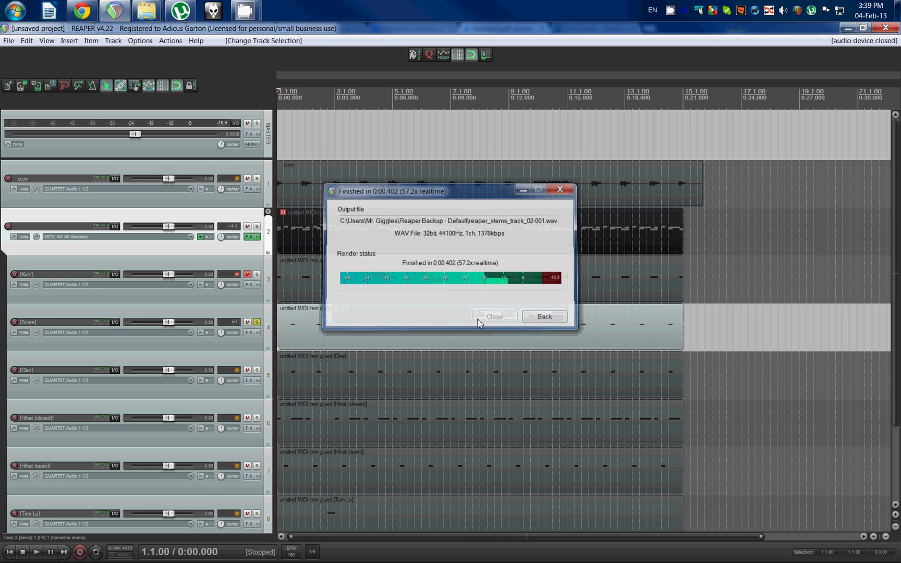
{"action": "left_click", "coordinate": [256, 372]}
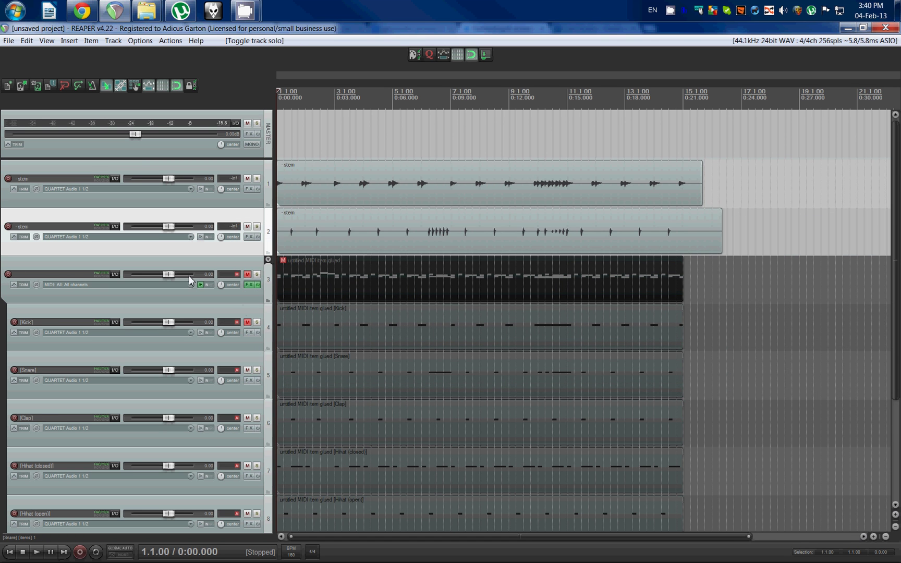
{"action": "left_click", "coordinate": [235, 267]}
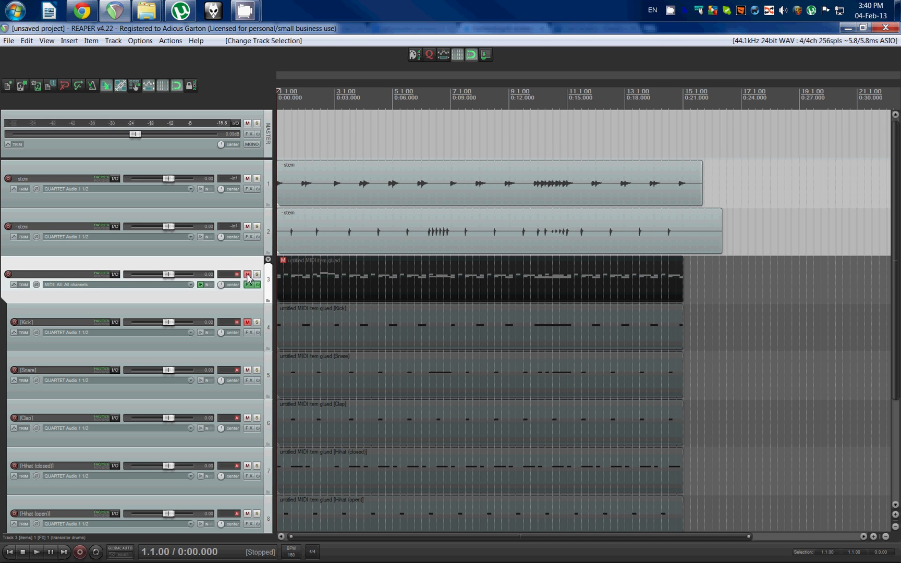
{"action": "key", "text": "space"}
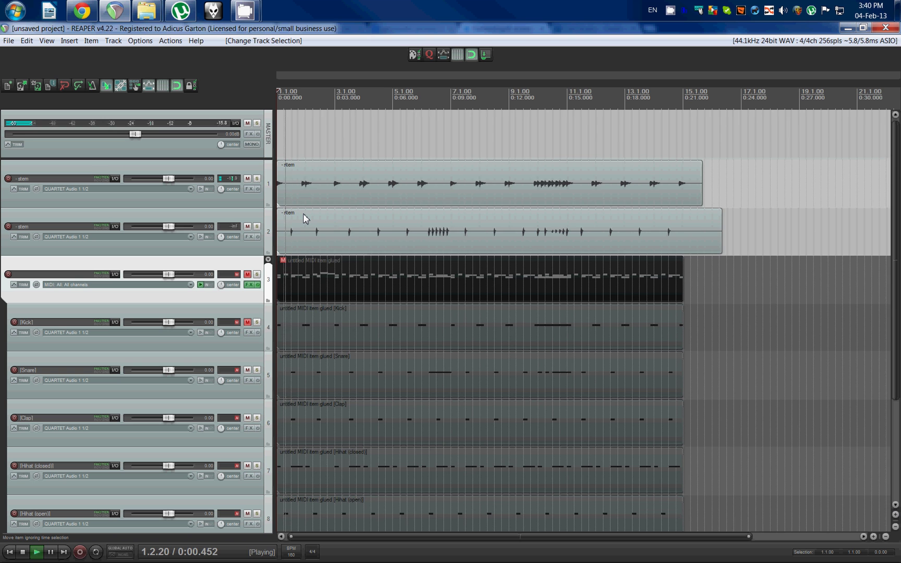
{"action": "scroll", "coordinate": [303, 214], "scroll_direction": "up", "scroll_amount": 2}
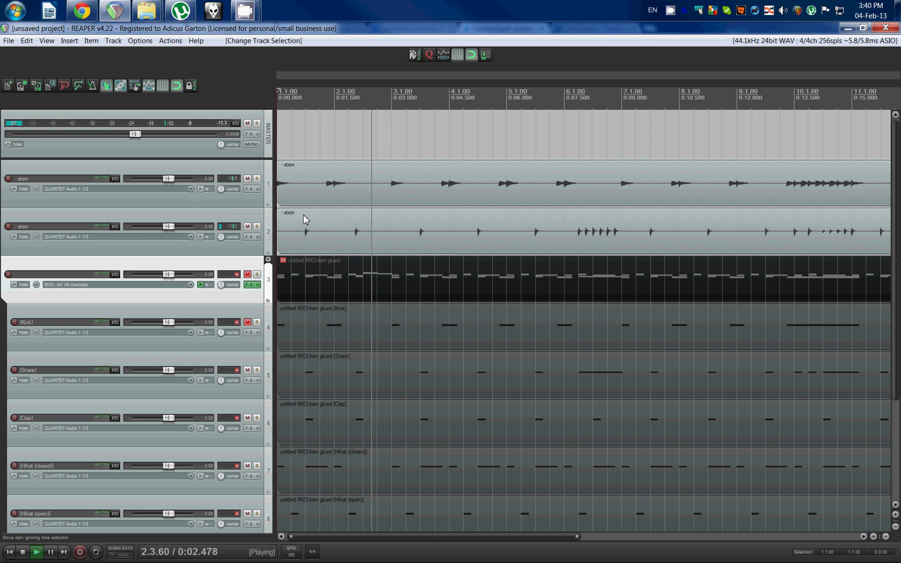
{"action": "scroll", "coordinate": [303, 214], "scroll_direction": "up", "scroll_amount": 1}
{"action": "scroll", "coordinate": [303, 214], "scroll_direction": "up", "scroll_amount": 1}
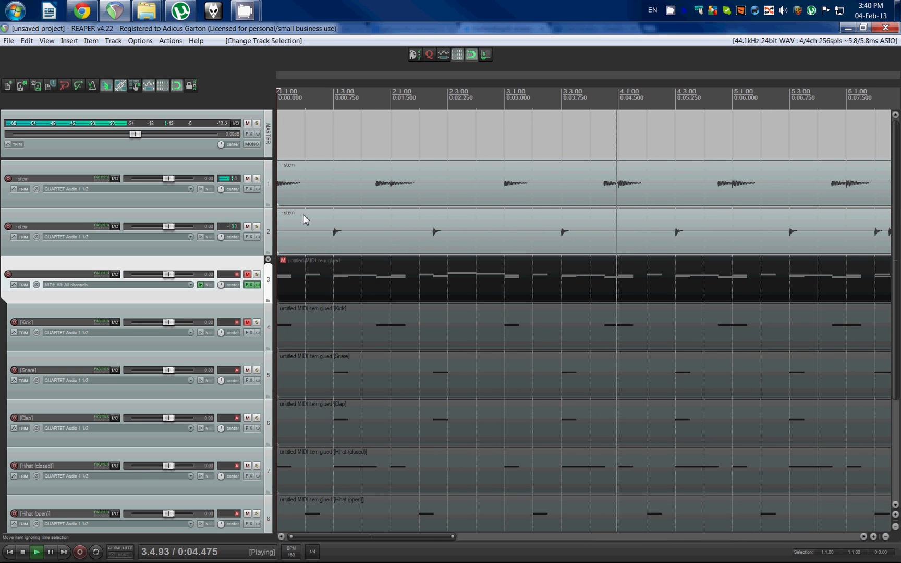
{"action": "scroll", "coordinate": [303, 214], "scroll_direction": "down", "scroll_amount": 2}
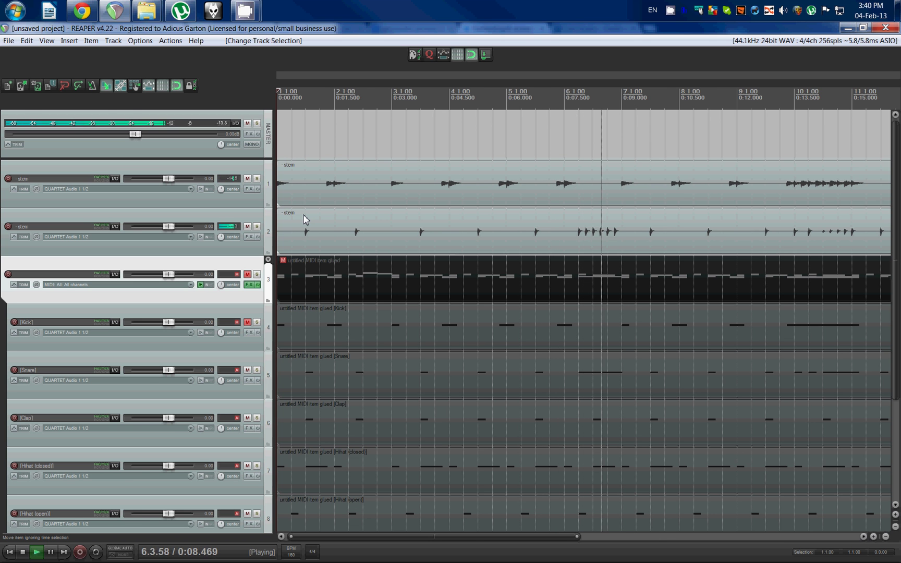
{"action": "scroll", "coordinate": [345, 215], "scroll_direction": "down", "scroll_amount": 1}
{"action": "key", "text": "space"}
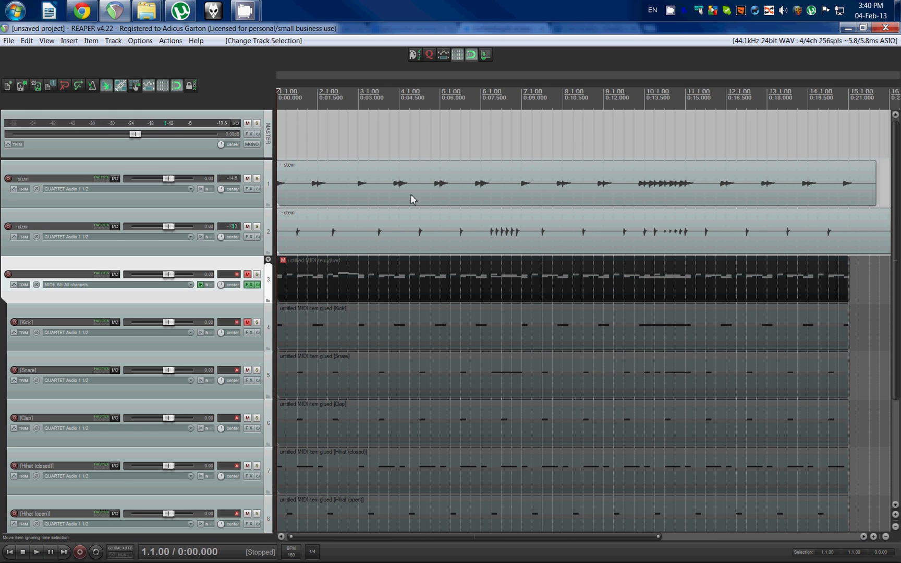
{"action": "scroll", "coordinate": [3, 285], "scroll_direction": "down", "scroll_amount": 3}
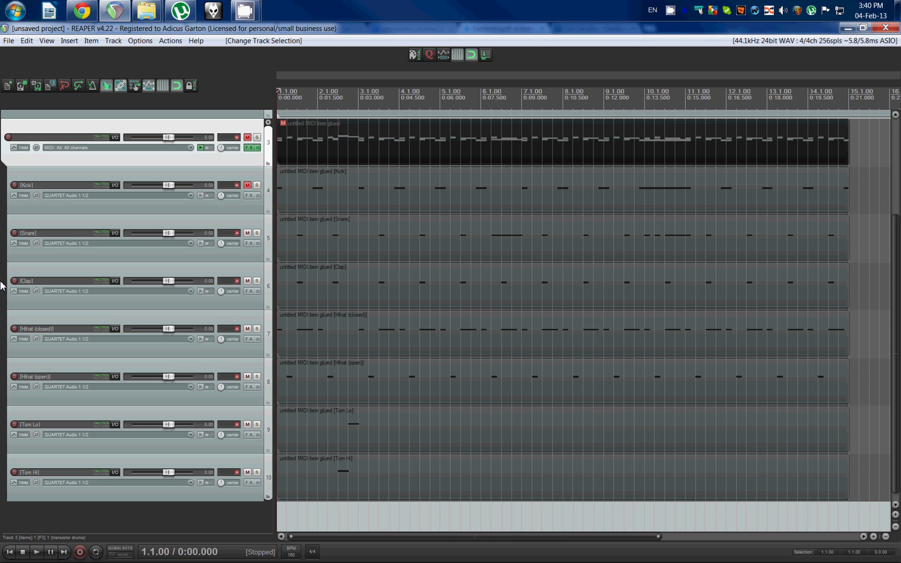
{"action": "left_click", "coordinate": [46, 266]}
{"action": "left_click", "coordinate": [69, 317]}
{"action": "left_click", "coordinate": [85, 447]}
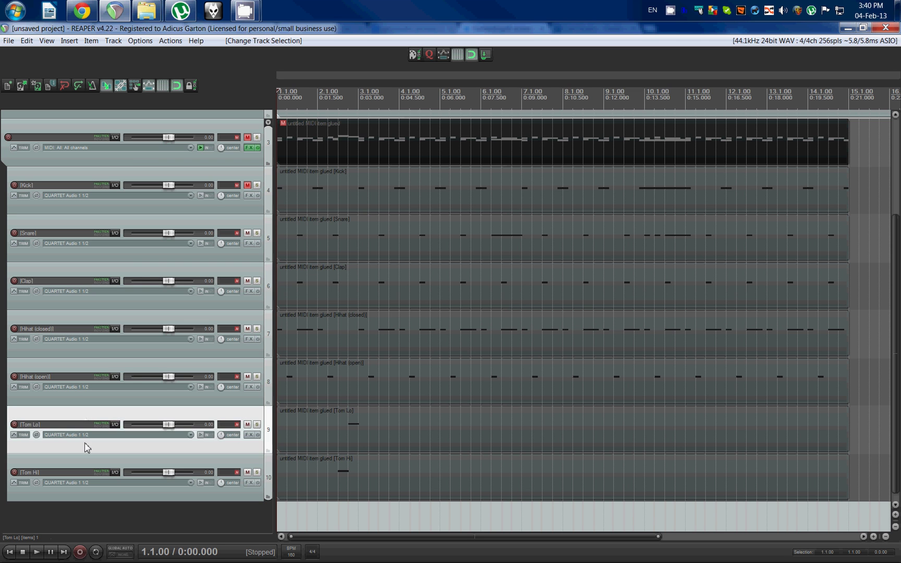
{"action": "scroll", "coordinate": [2, 272], "scroll_direction": "up", "scroll_amount": 3}
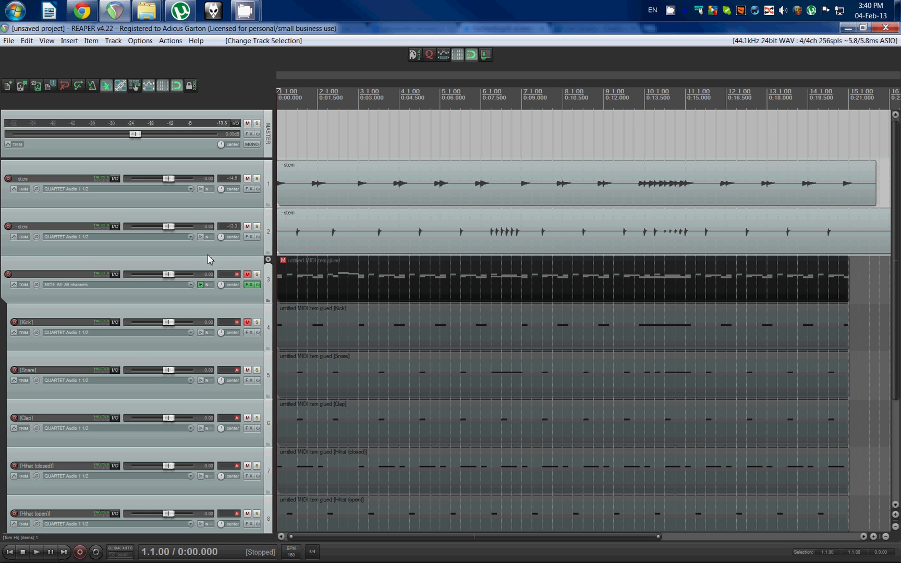
- Unmute the drum MIDI track and pick a device in its MIDI Hardware Output dropdown
{"action": "left_click", "coordinate": [248, 275]}
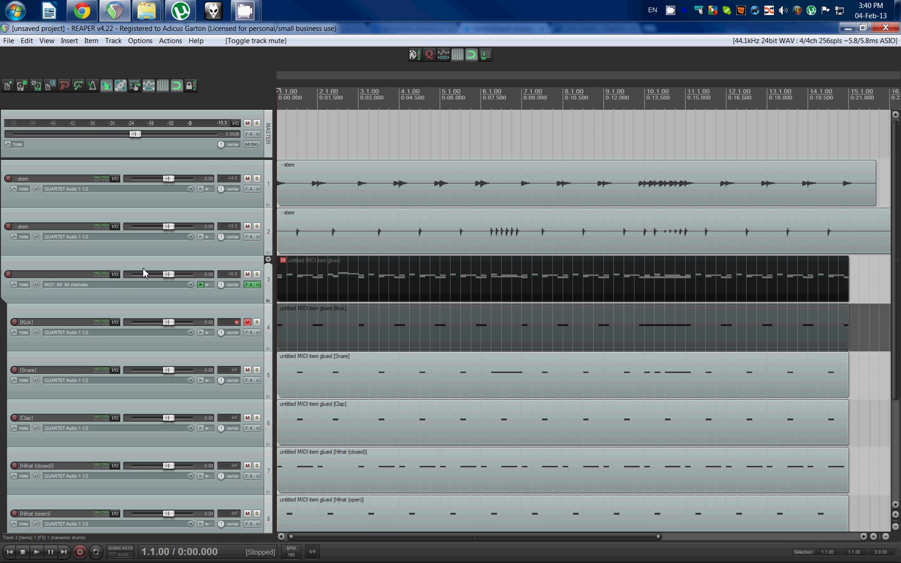
{"action": "left_click", "coordinate": [114, 274]}
{"action": "left_click", "coordinate": [497, 284]}
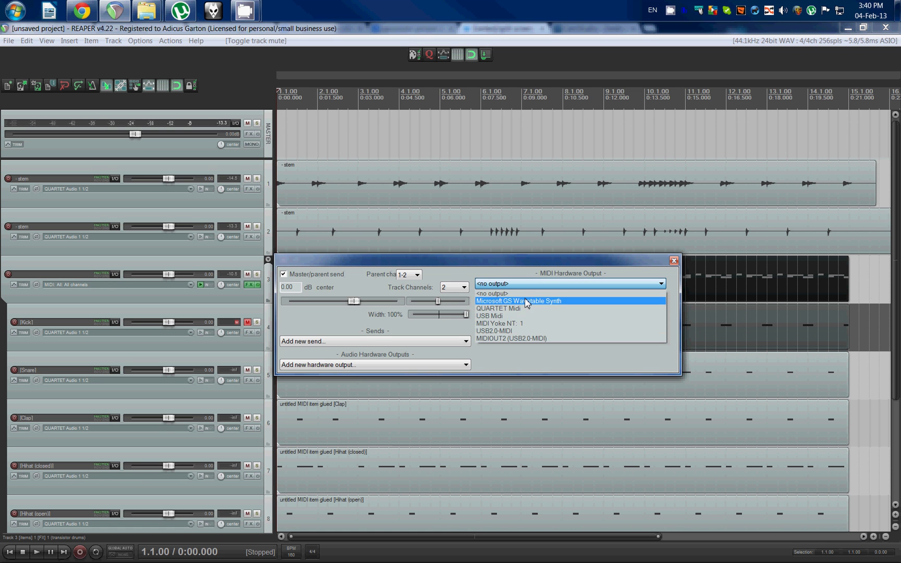
{"action": "left_click", "coordinate": [525, 301]}
{"action": "left_click", "coordinate": [673, 260]}
{"action": "scroll", "coordinate": [57, 422], "scroll_direction": "down", "scroll_amount": 3}
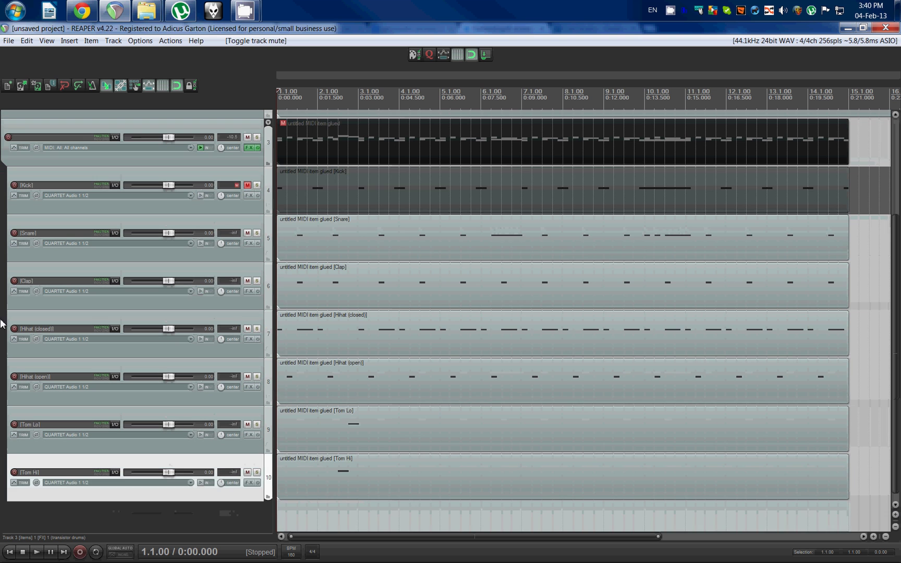
{"action": "right_click", "coordinate": [78, 525]}
{"action": "left_click", "coordinate": [126, 465]}
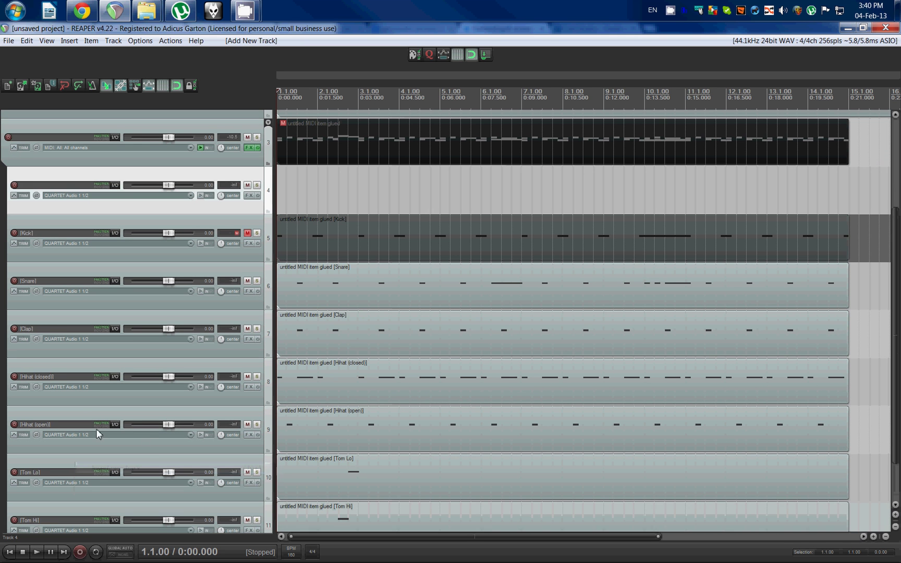
{"action": "left_click_drag", "start_coordinate": [31, 170], "coordinate": [15, 479]}
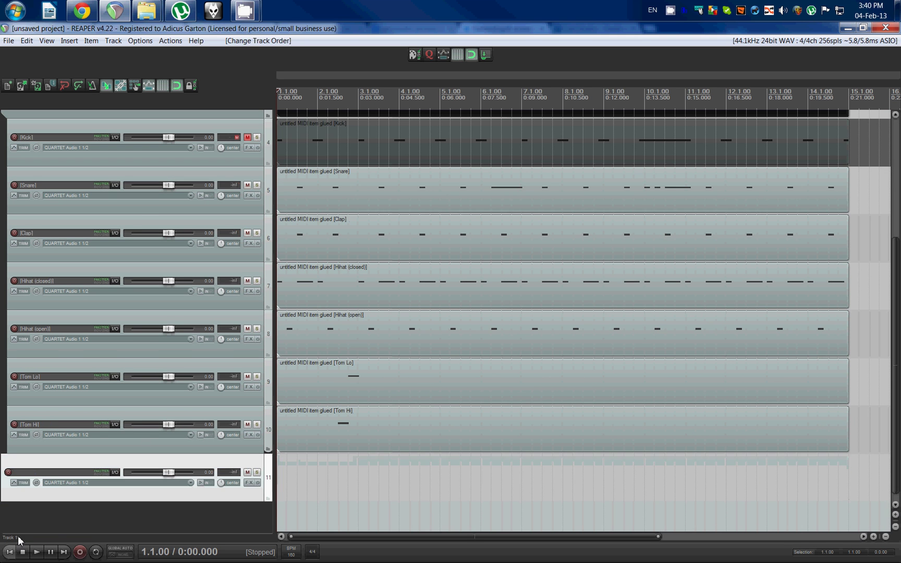
{"action": "left_click", "coordinate": [8, 472]}
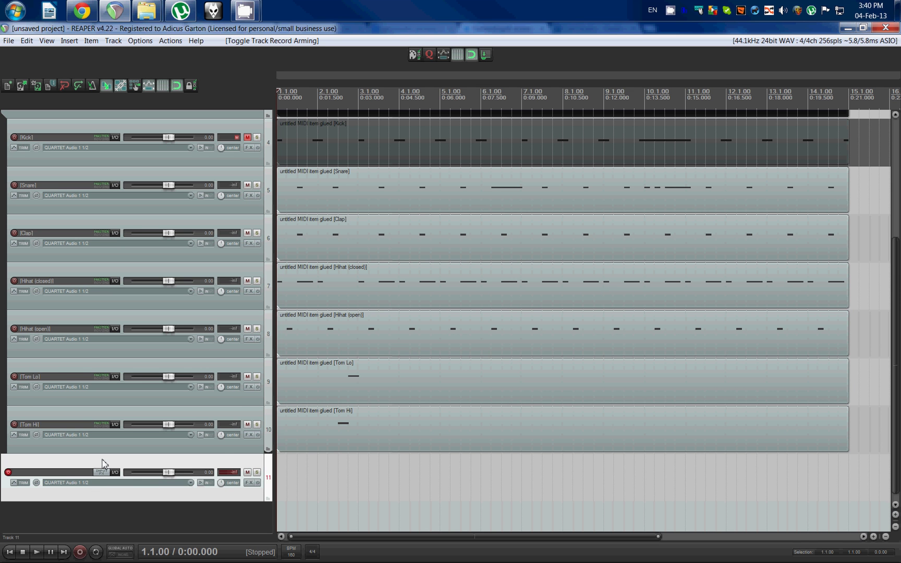
{"action": "key", "text": "Delete"}
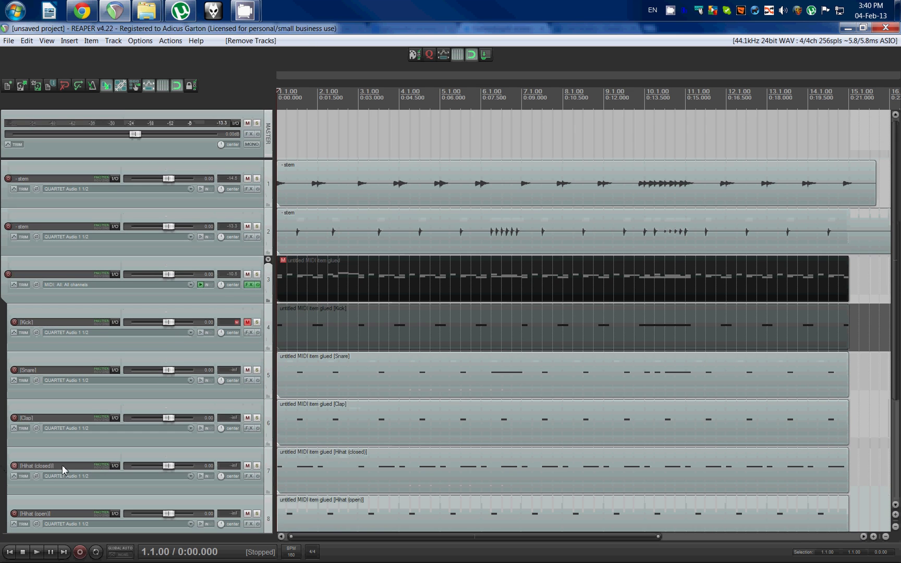
{"action": "scroll", "coordinate": [389, 349], "scroll_direction": "down", "scroll_amount": 3}
{"action": "scroll", "coordinate": [403, 306], "scroll_direction": "down", "scroll_amount": 1}
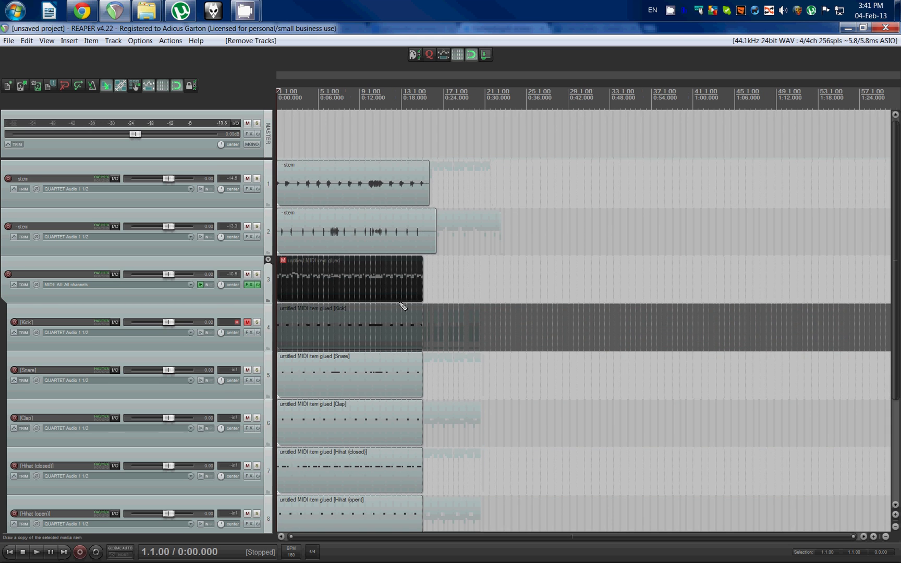